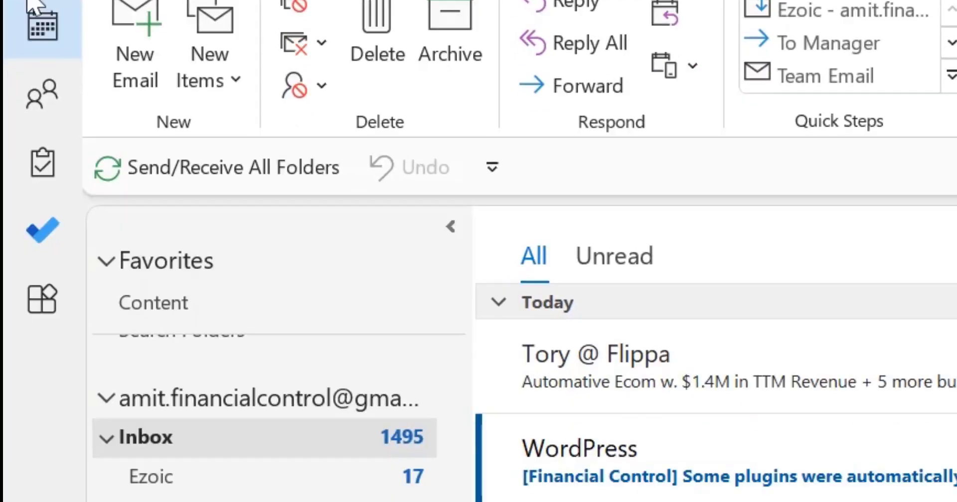
# Open the Mail options, review the message arrival notification settings, and accept the dialog
pyautogui.hotkey('alt', 'f')
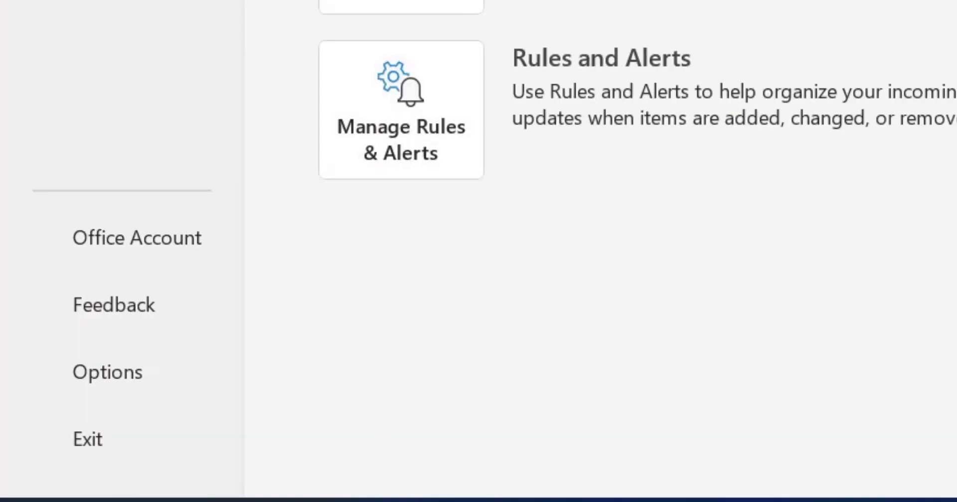
pyautogui.click(102, 374)
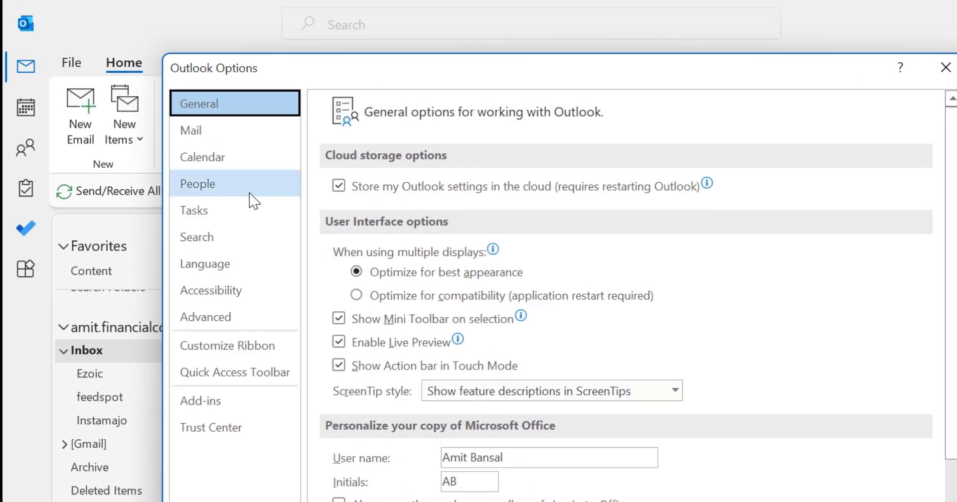
pyautogui.click(194, 136)
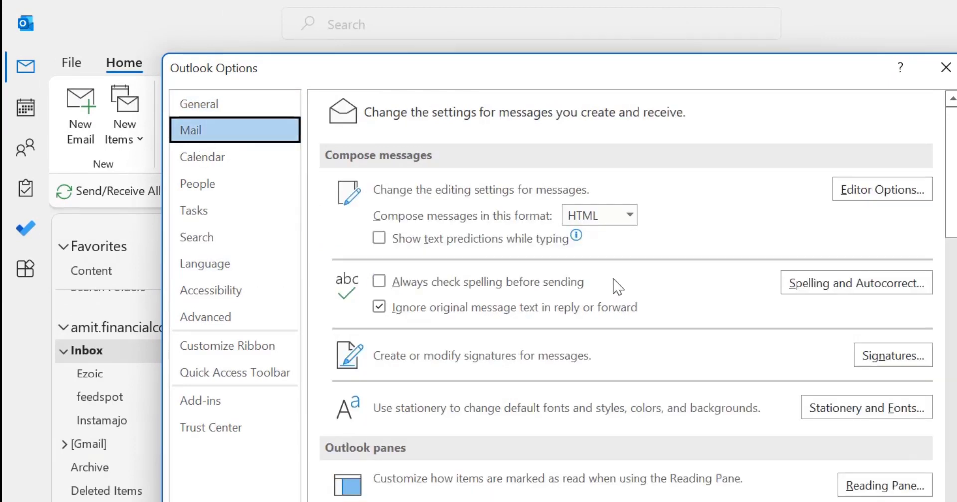
pyautogui.scroll(-4, 616, 287)
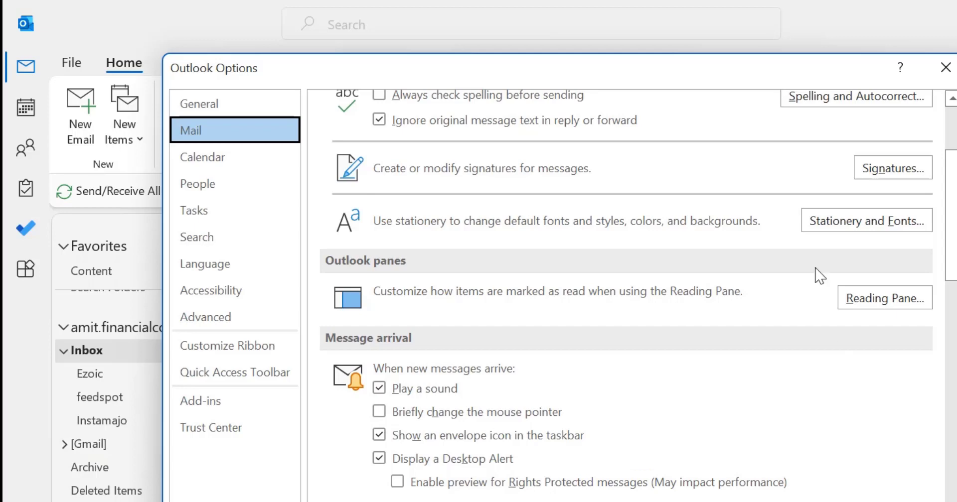
pyautogui.moveTo(391, 85); pyautogui.dragTo(340, 6)
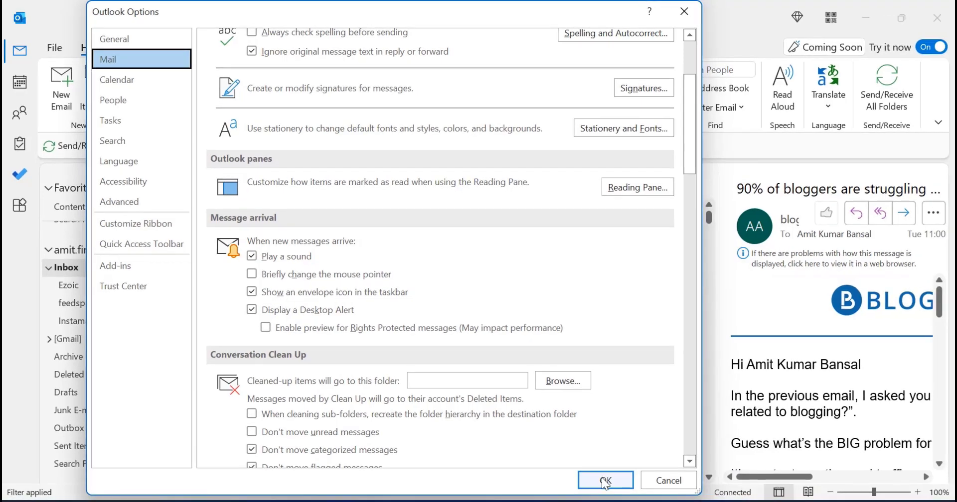
pyautogui.click(753, 501)
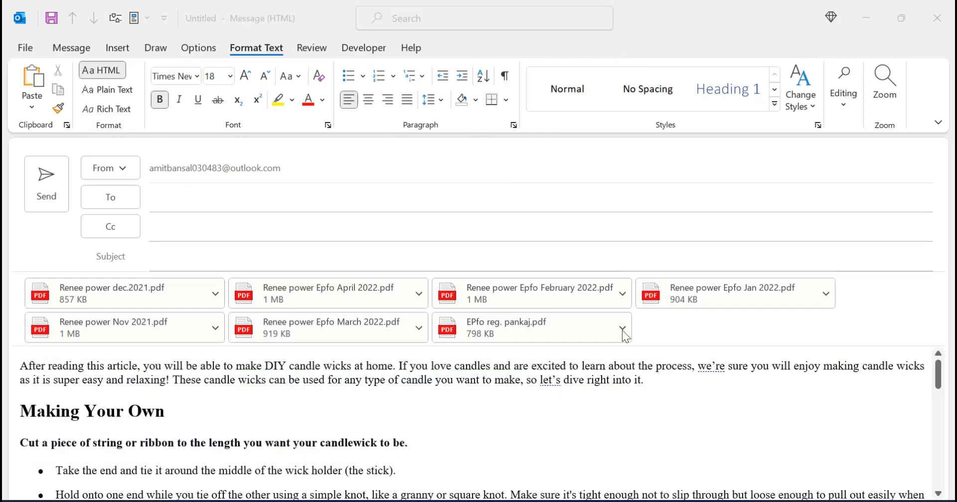
# Examine the body of the HTML message draft and where its PDF attachments are placed
pyautogui.scroll(-3, 651, 416)
pyautogui.scroll(-5, 647, 408)
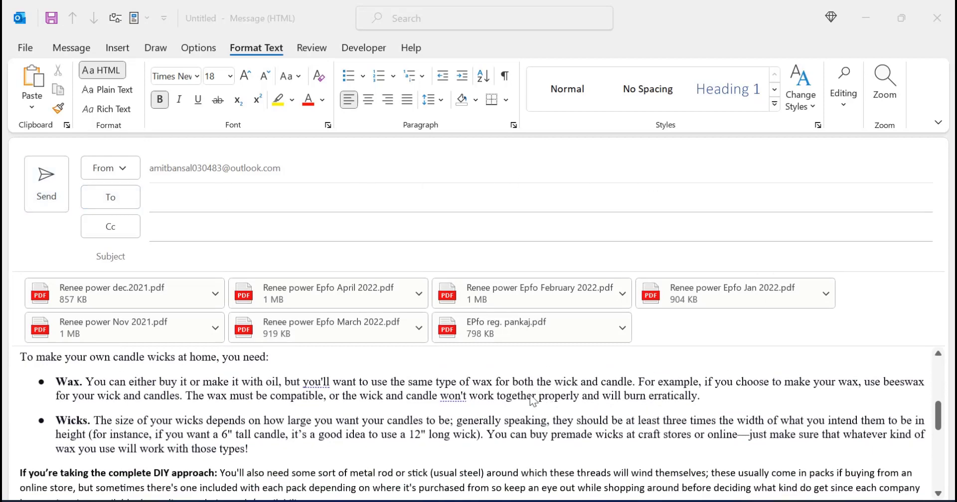
pyautogui.scroll(8, 548, 408)
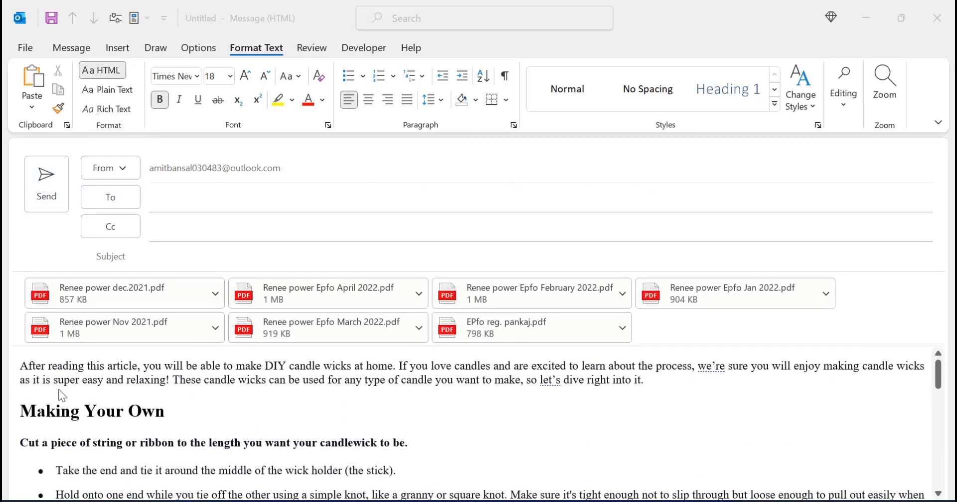
pyautogui.scroll(-10, 244, 419)
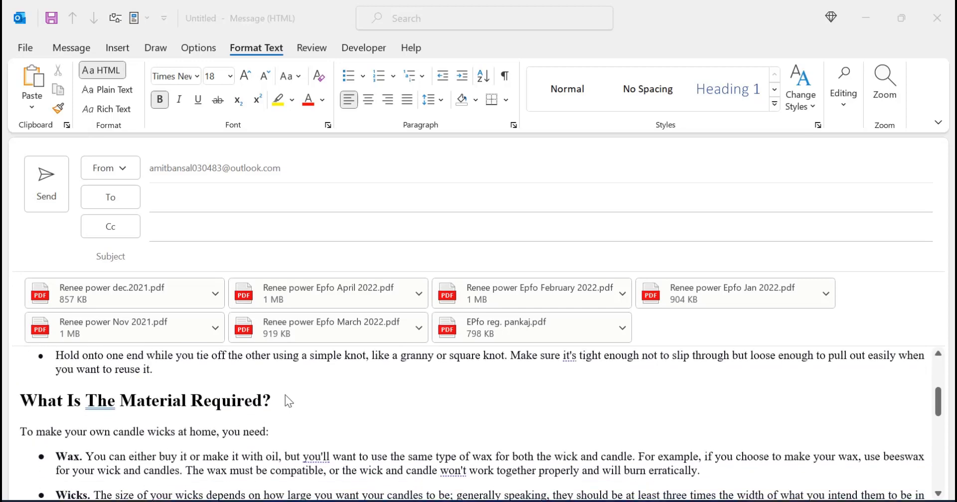
pyautogui.scroll(-5, 287, 399)
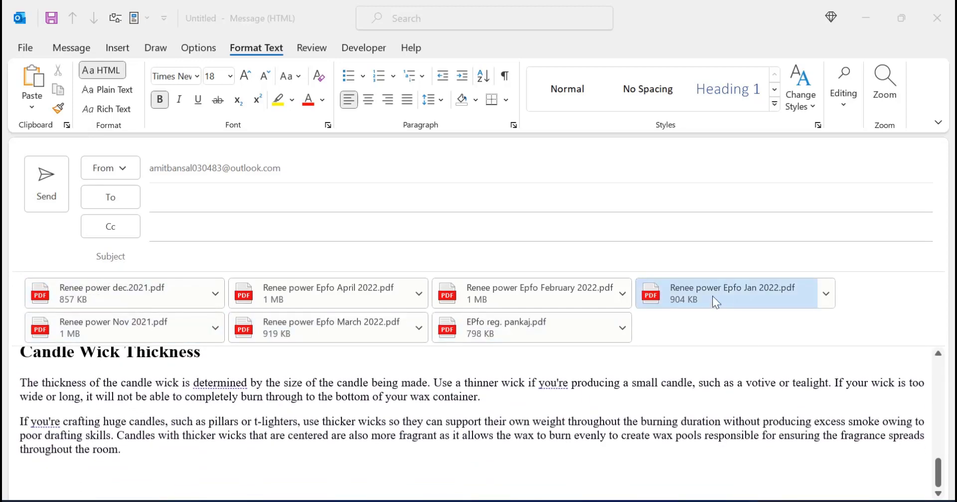
pyautogui.scroll(10, 271, 414)
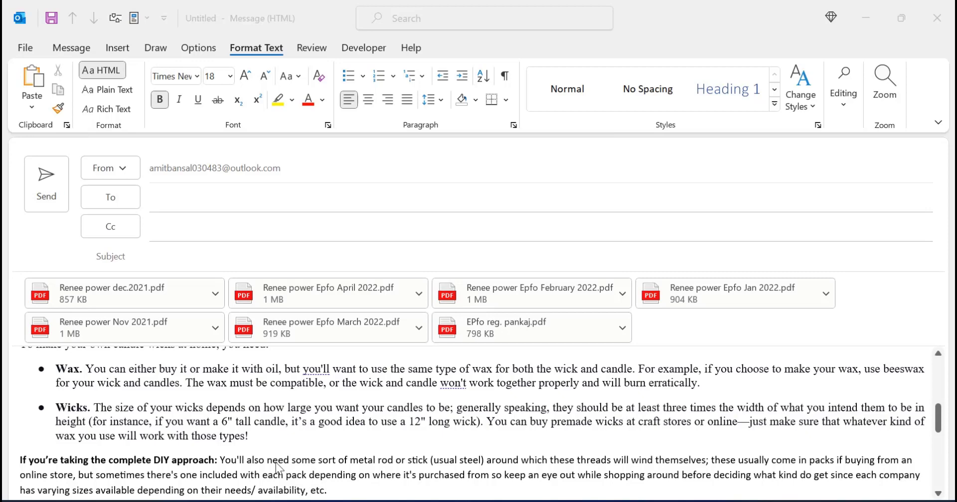
pyautogui.scroll(10, 159, 438)
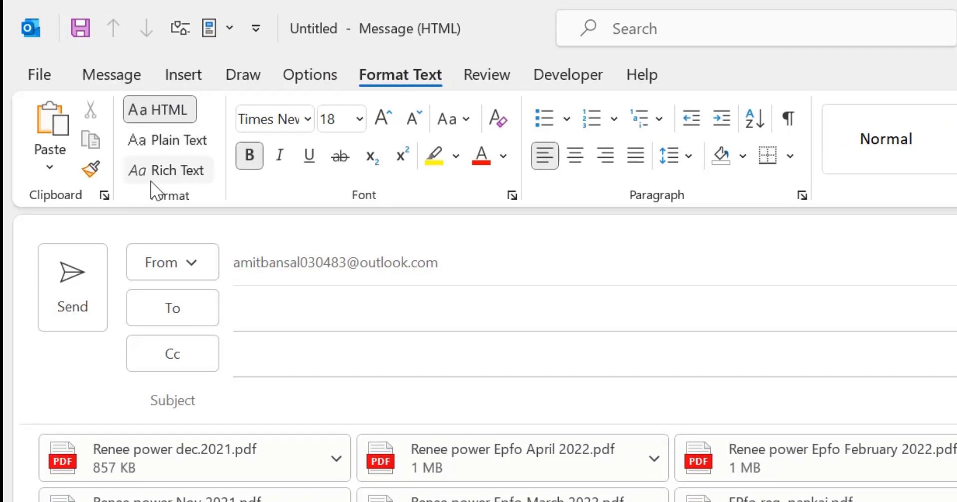
# Switch the message format to Rich Text and place the cursor after the PDF attachments at the end of the body
pyautogui.click(168, 175)
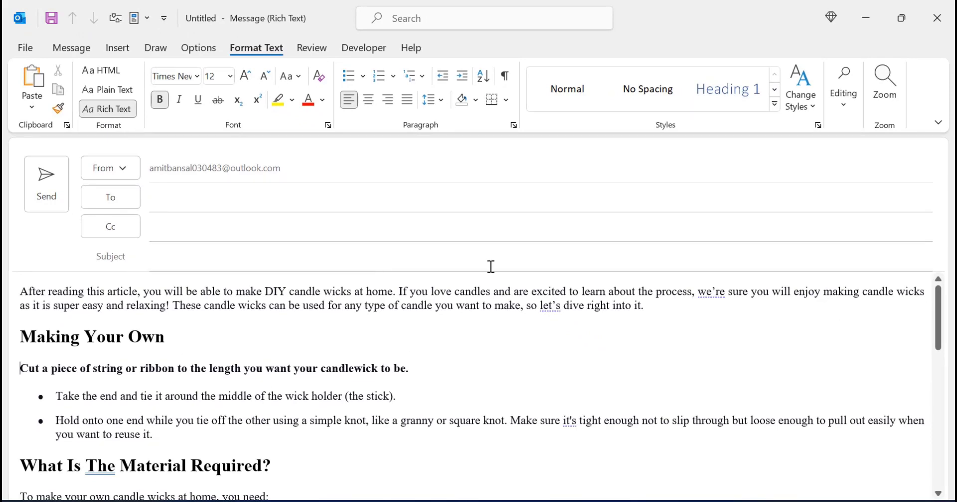
pyautogui.scroll(-15, 572, 376)
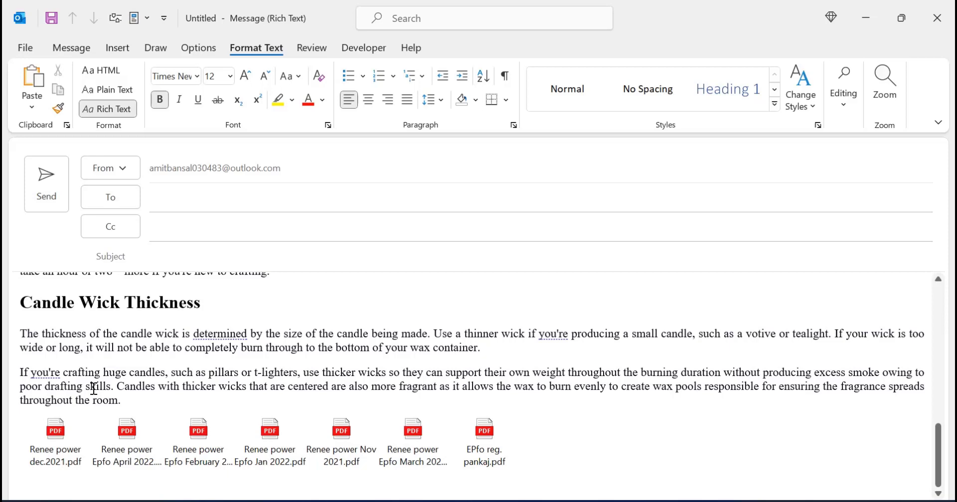
pyautogui.click(566, 437)
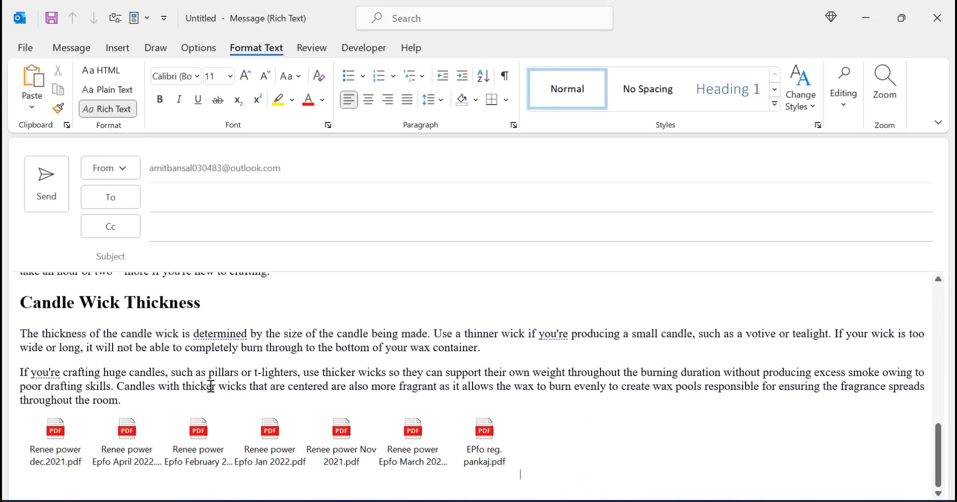
# Move the Renee power Epfo April 2022 PDF into the body text, after "requires less maintenance."
pyautogui.click(127, 432)
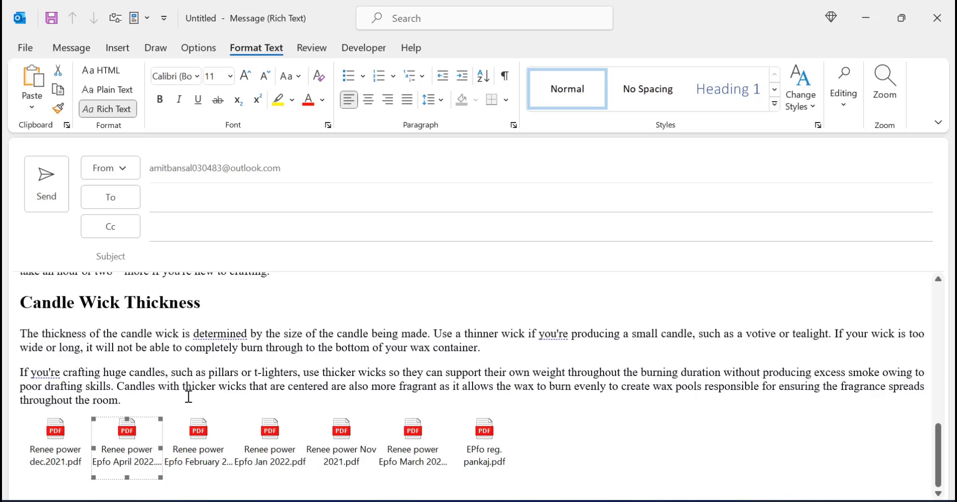
pyautogui.moveTo(282, 361); pyautogui.dragTo(385, 300)
pyautogui.scroll(-3, 338, 448)
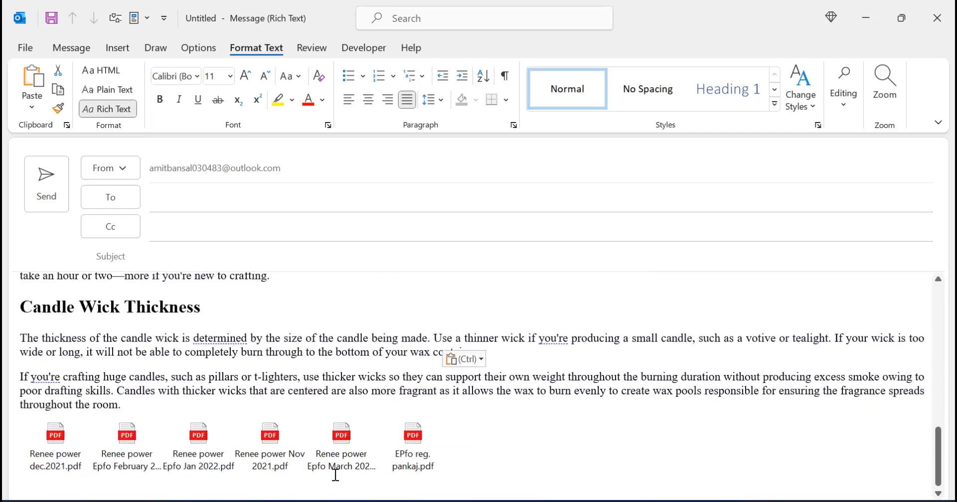
# Move the Renee power Epfo March 2022 PDF to the end of the first paragraph under Candle Wick Thickness
pyautogui.click(337, 443)
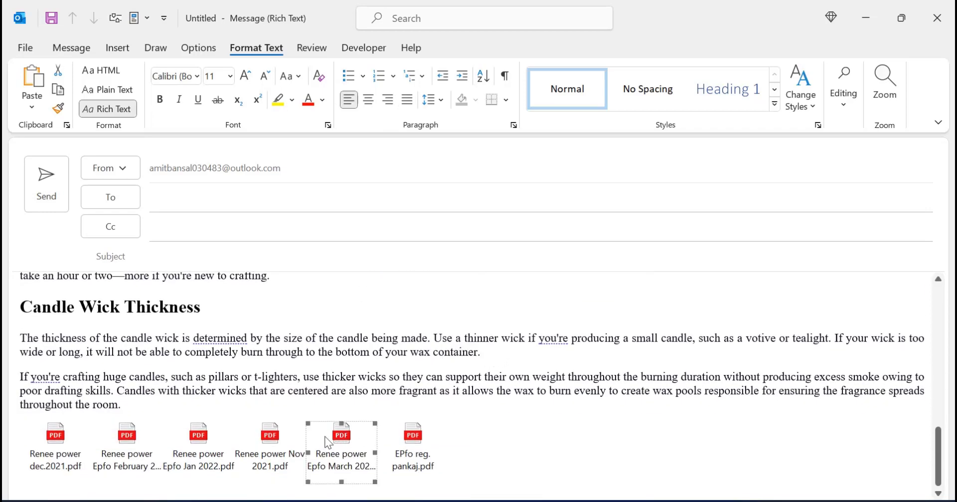
pyautogui.moveTo(327, 442); pyautogui.dragTo(423, 416)
pyautogui.moveTo(500, 362); pyautogui.dragTo(498, 366)
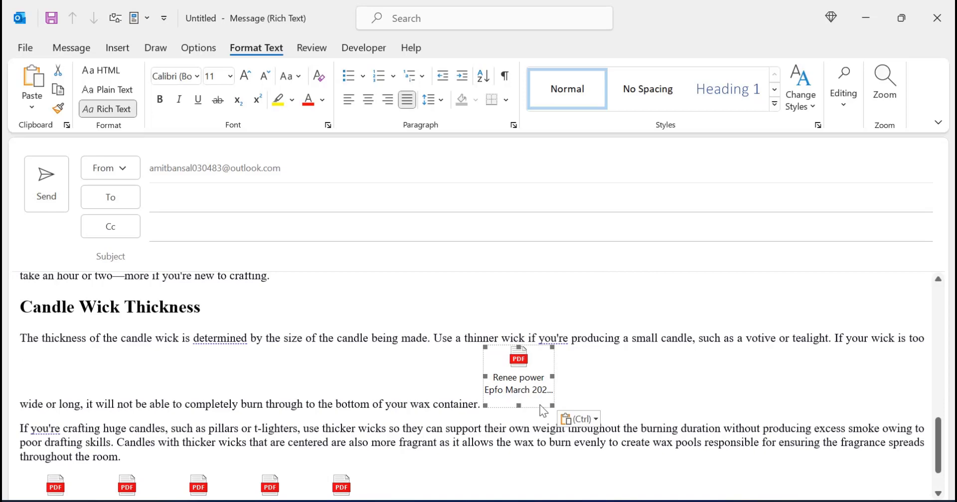
# Review the Rich Text message body and check where the moved PDF attachments sit within the text
pyautogui.scroll(4, 498, 389)
pyautogui.scroll(10, 488, 386)
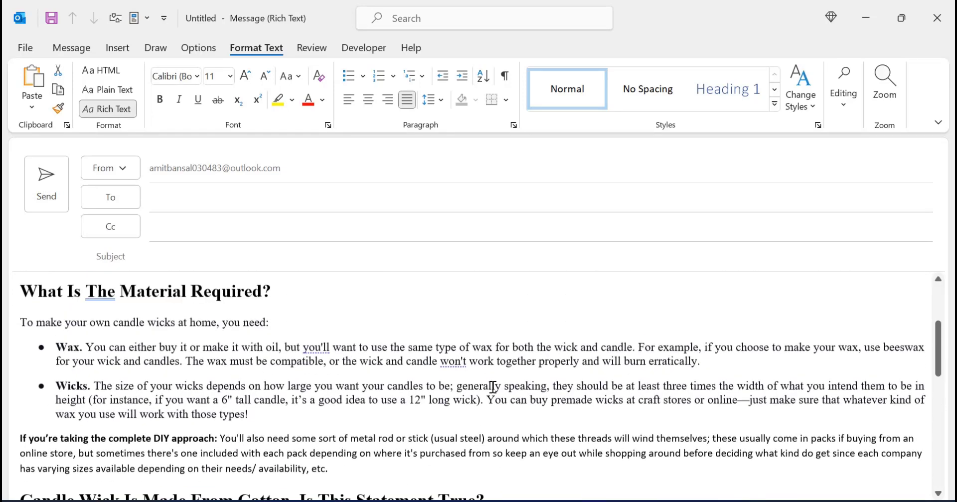
pyautogui.scroll(1, 493, 385)
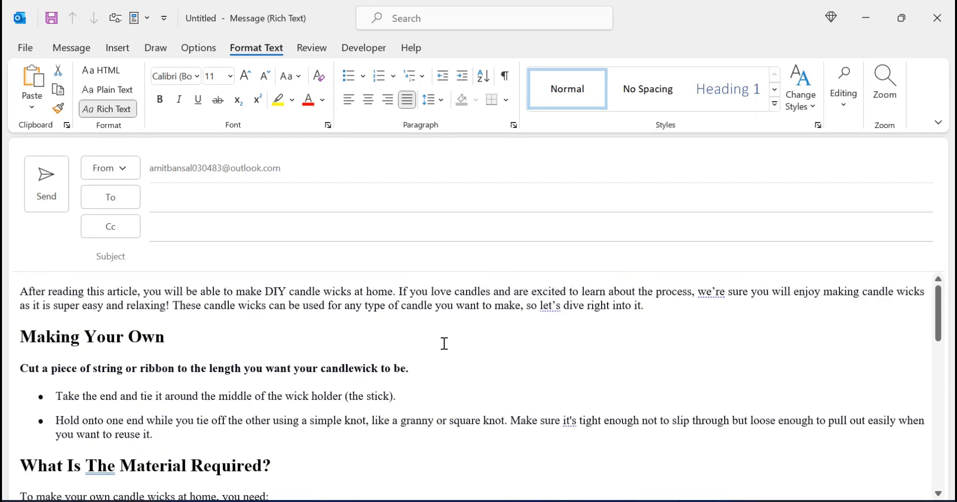
pyautogui.scroll(-5, 419, 339)
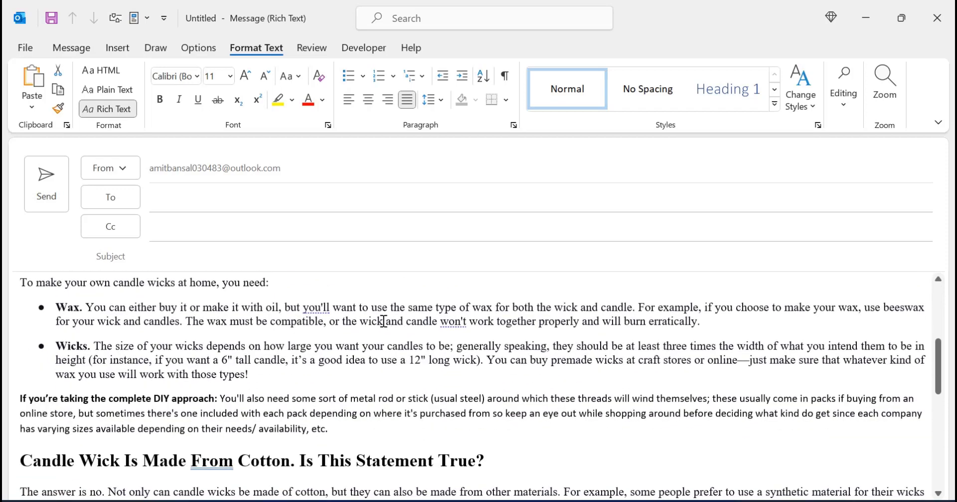
pyautogui.scroll(-3, 362, 362)
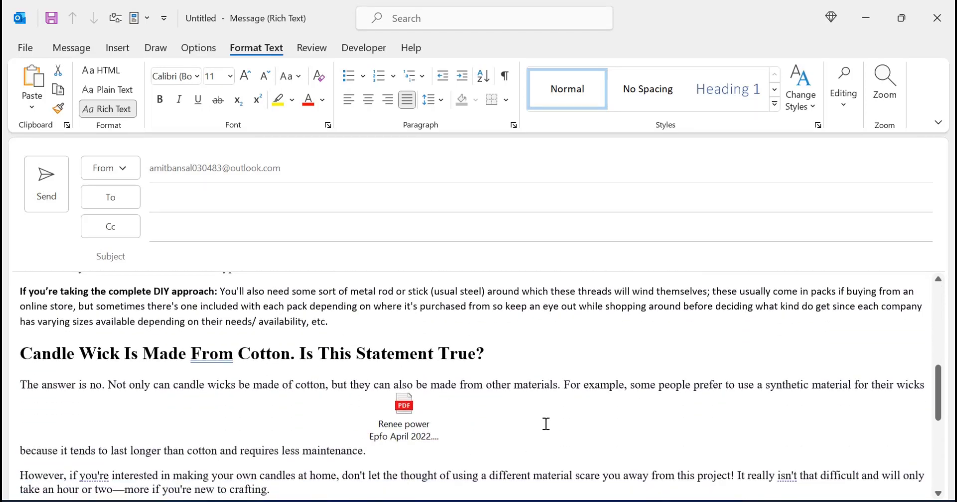
pyautogui.scroll(-3, 488, 383)
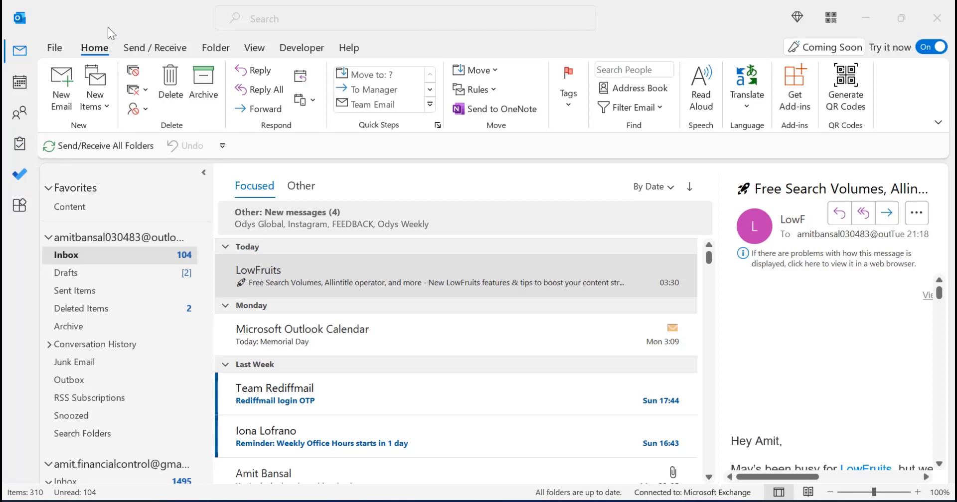
# Switch back and forth between the Mail and Calendar views, finishing in the Mail inbox
pyautogui.click(16, 52)
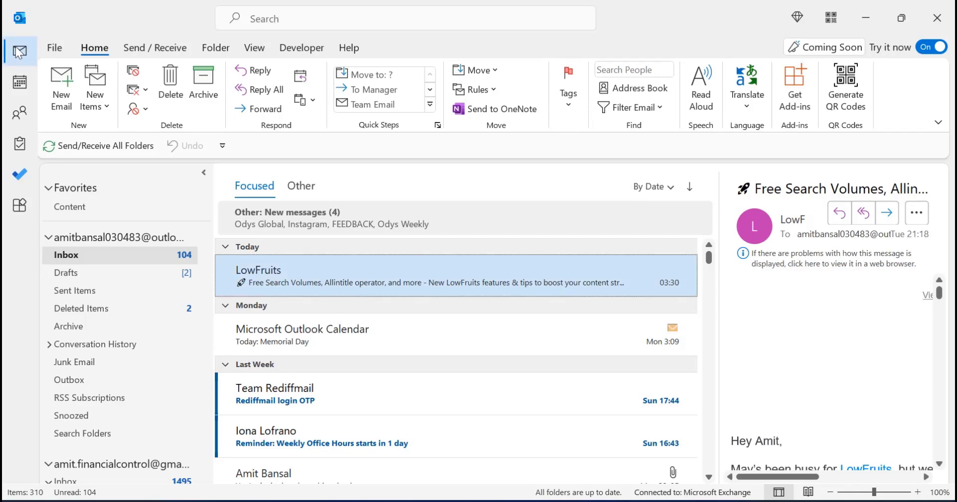
pyautogui.click(24, 80)
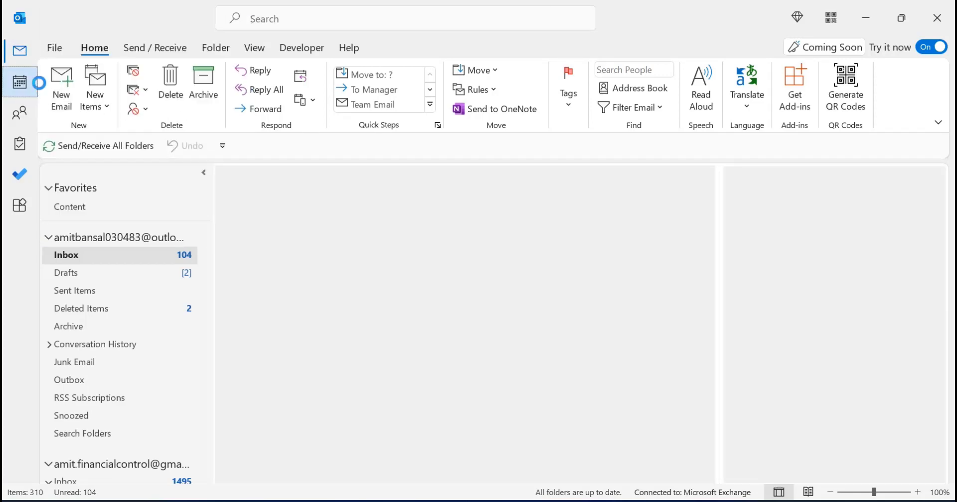
pyautogui.hotkey('ctrl', '1')
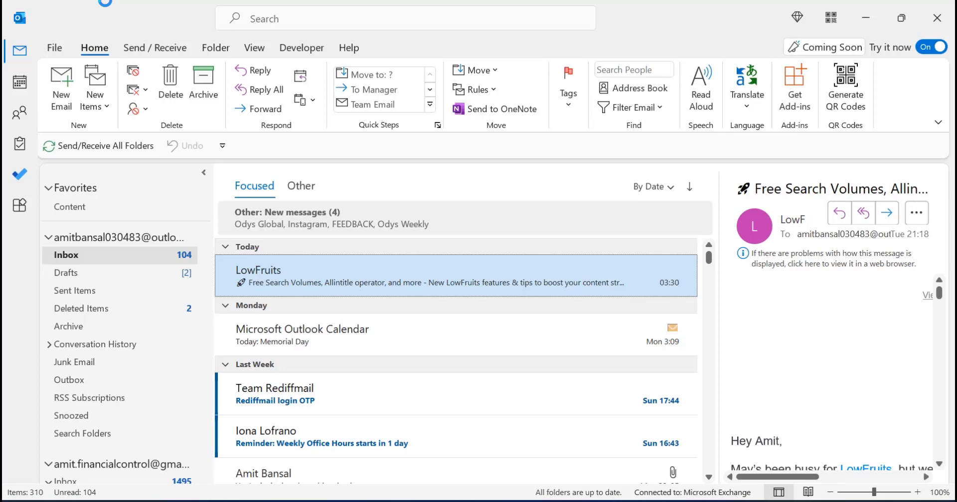
pyautogui.hotkey('ctrl', '1')
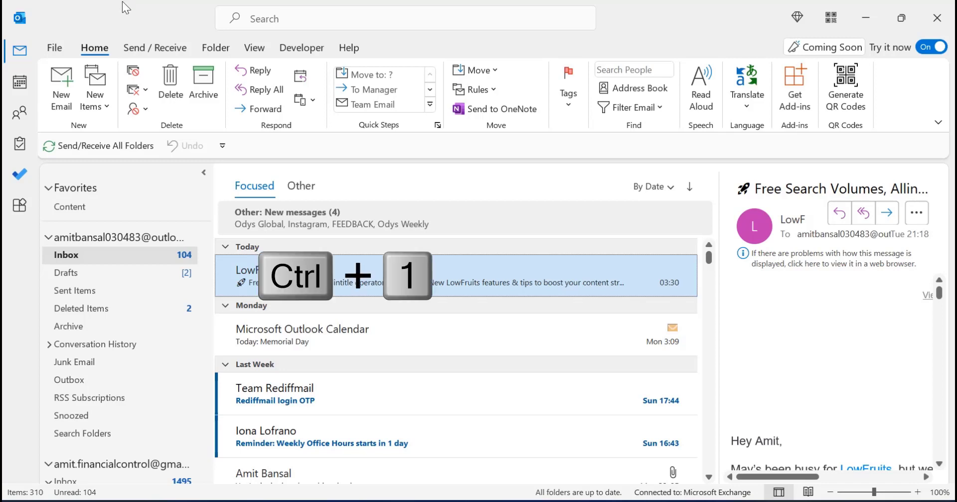
pyautogui.moveTo(34, 158)
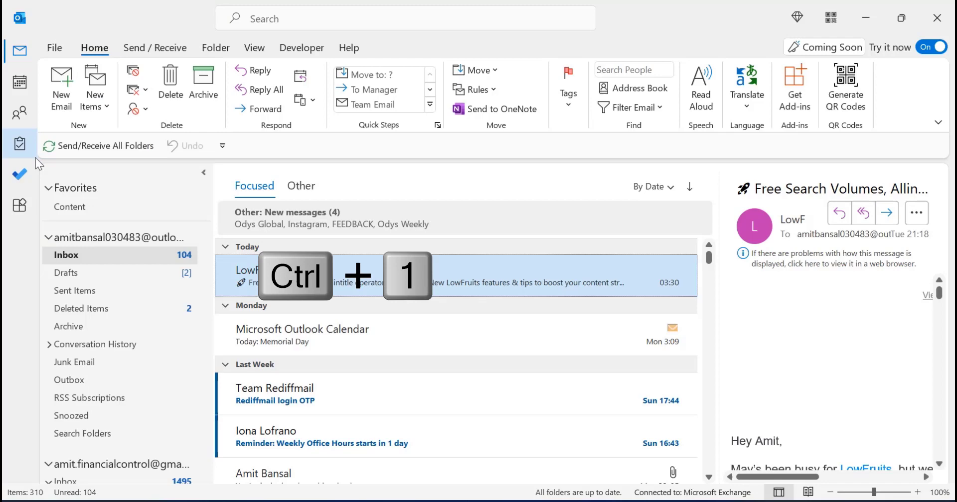
pyautogui.hotkey('ctrl', '2')
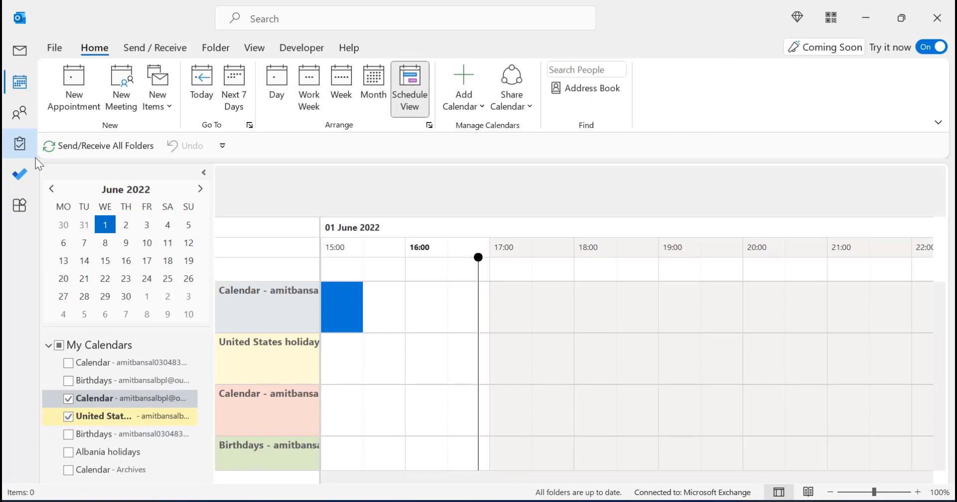
pyautogui.hotkey('ctrl', '1')
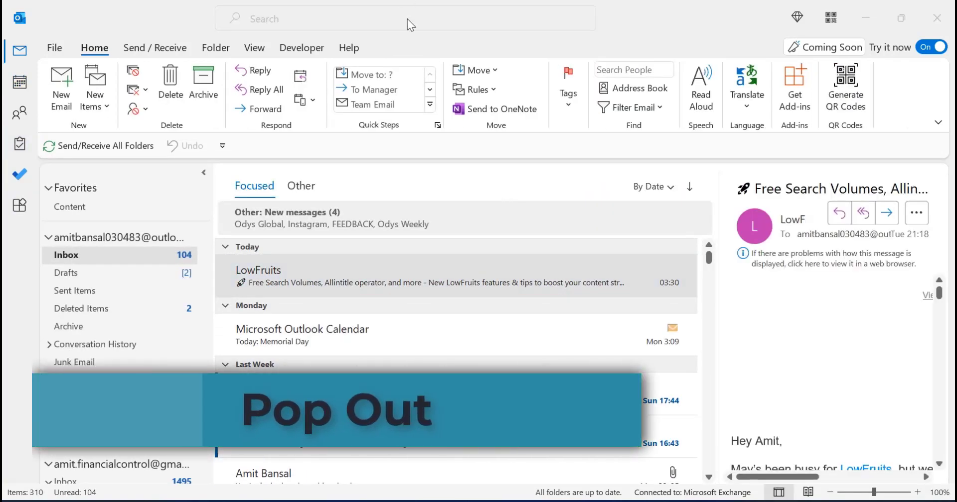
# Start a reply to the LowFruits email and pop the reply out into its own window
pyautogui.click(388, 268)
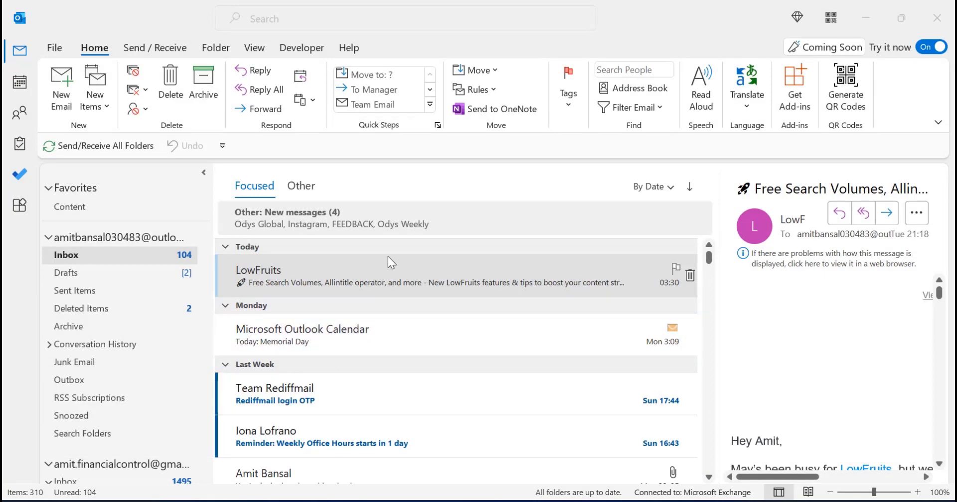
pyautogui.click(345, 277)
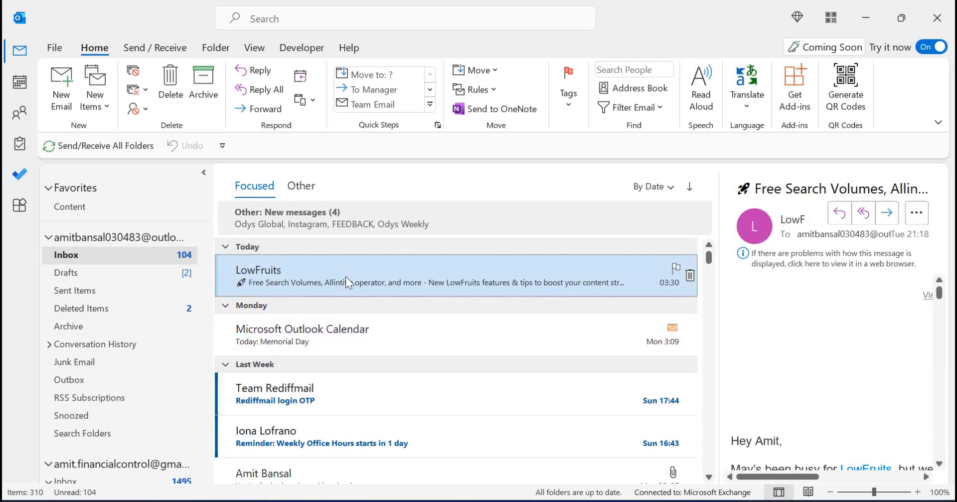
pyautogui.click(841, 219)
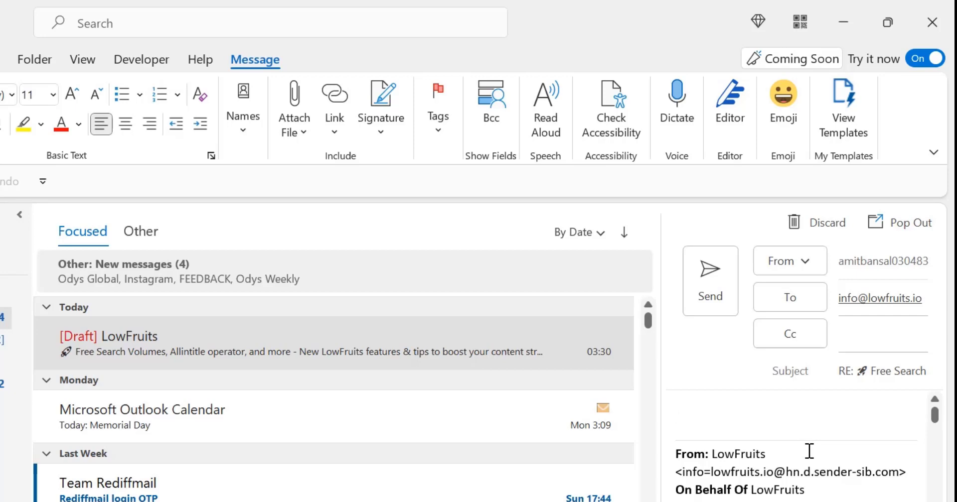
pyautogui.click(903, 228)
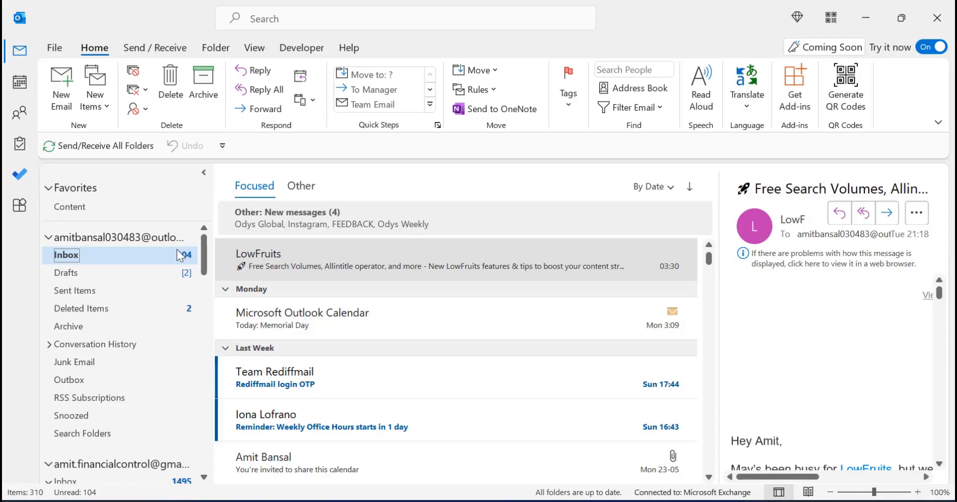
# Change the first account's Inbox folder properties to show the total number of items and apply the setting
pyautogui.click(268, 265)
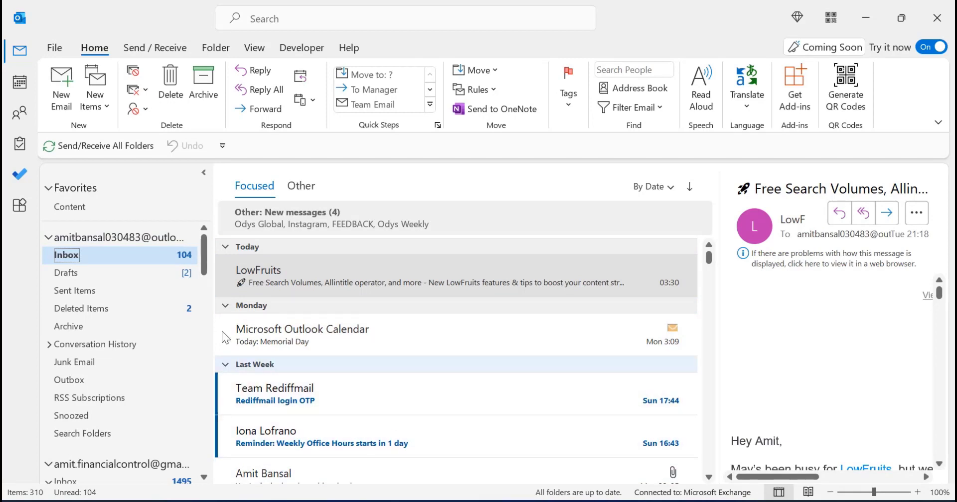
pyautogui.rightClick(68, 253)
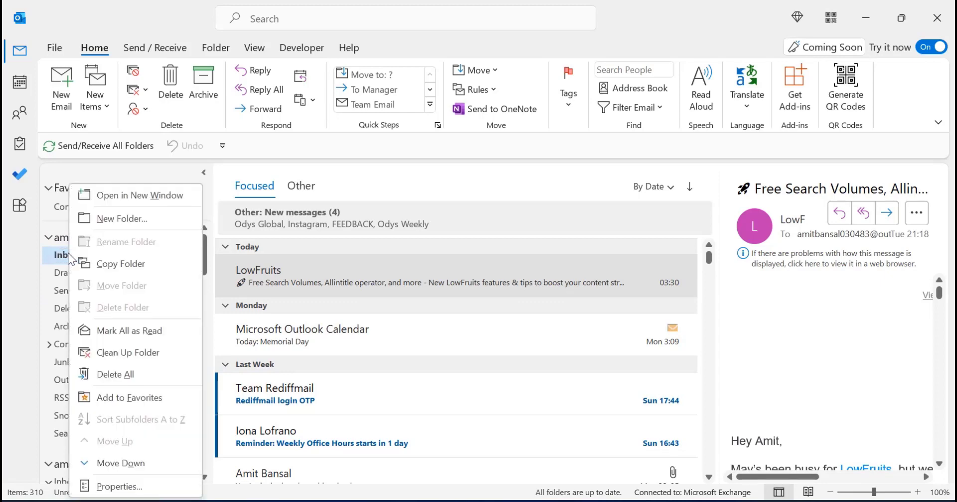
pyautogui.click(128, 485)
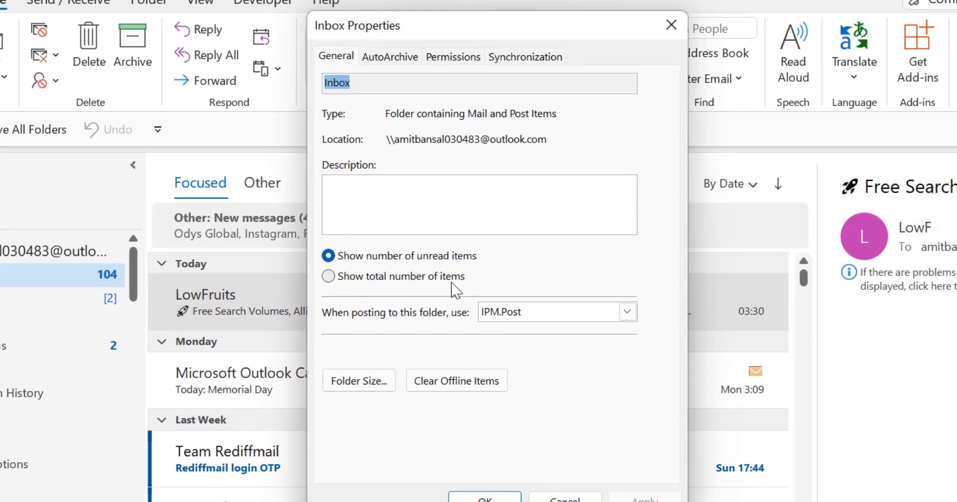
pyautogui.click(328, 278)
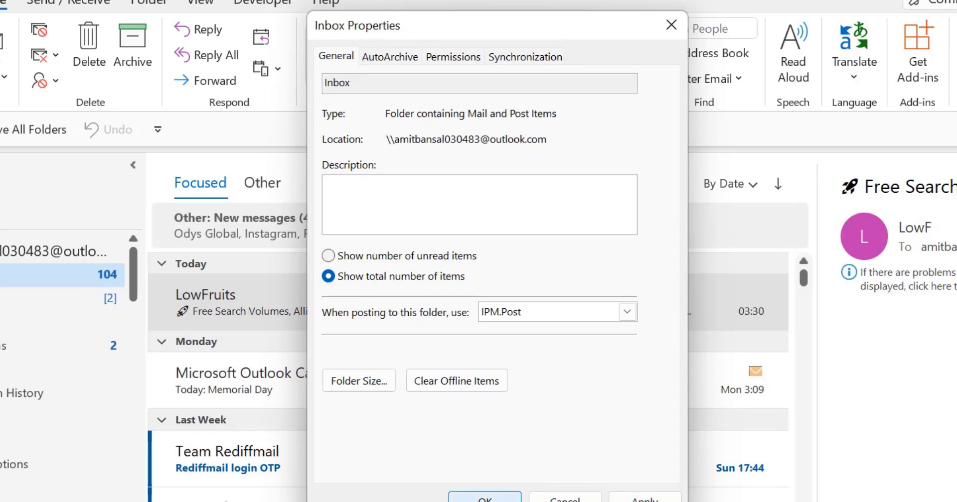
pyautogui.click(633, 498)
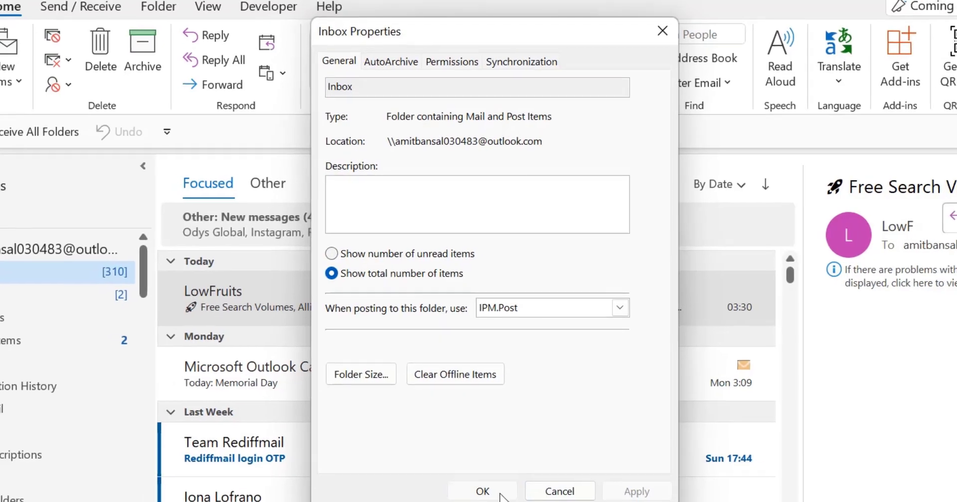
pyautogui.click(485, 499)
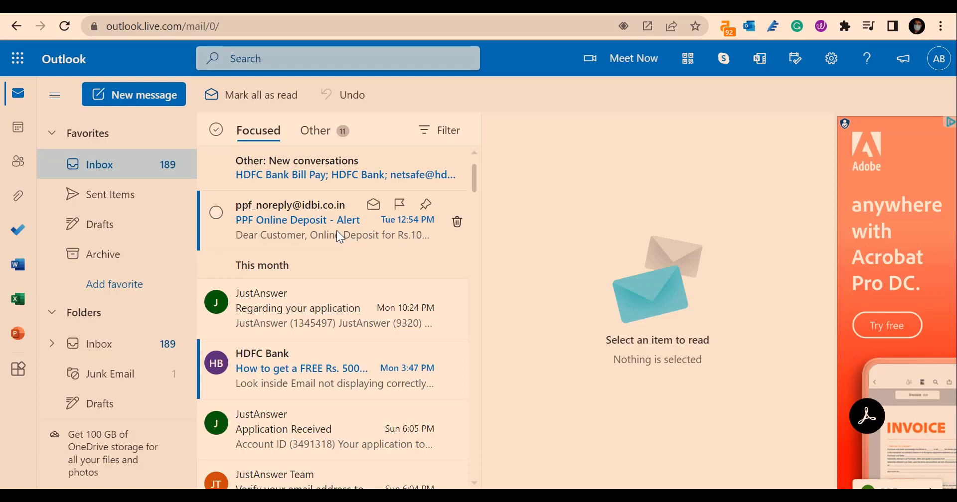
# Create a new message in Outlook on the web, addressed to the second suggested contact, with the subject "Hello"
pyautogui.click(131, 97)
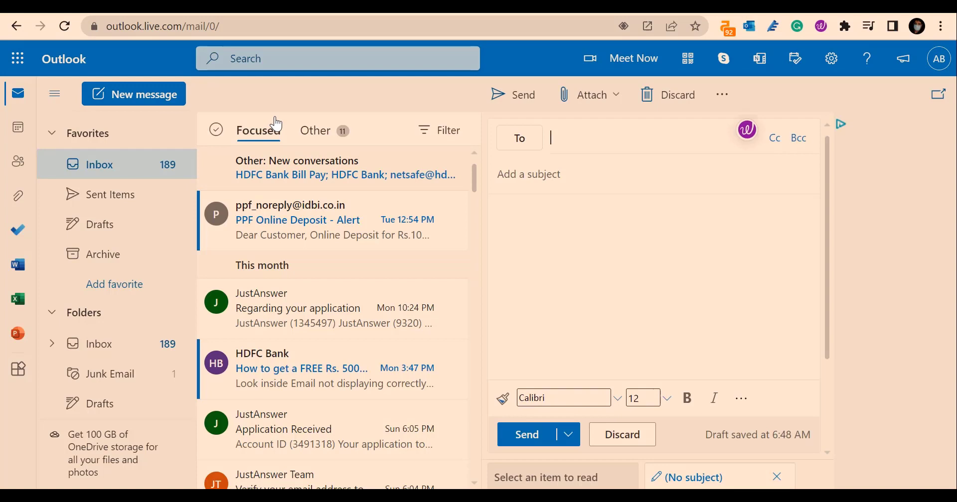
pyautogui.click(638, 140)
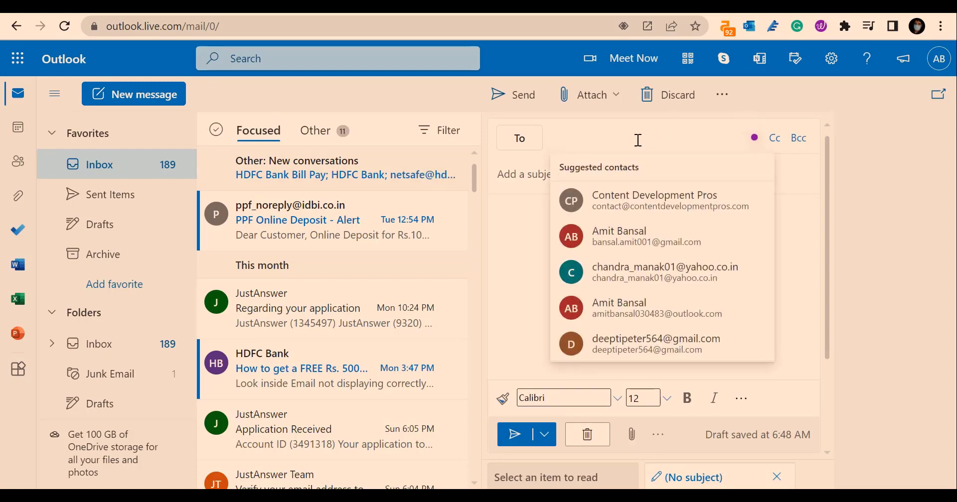
pyautogui.click(648, 235)
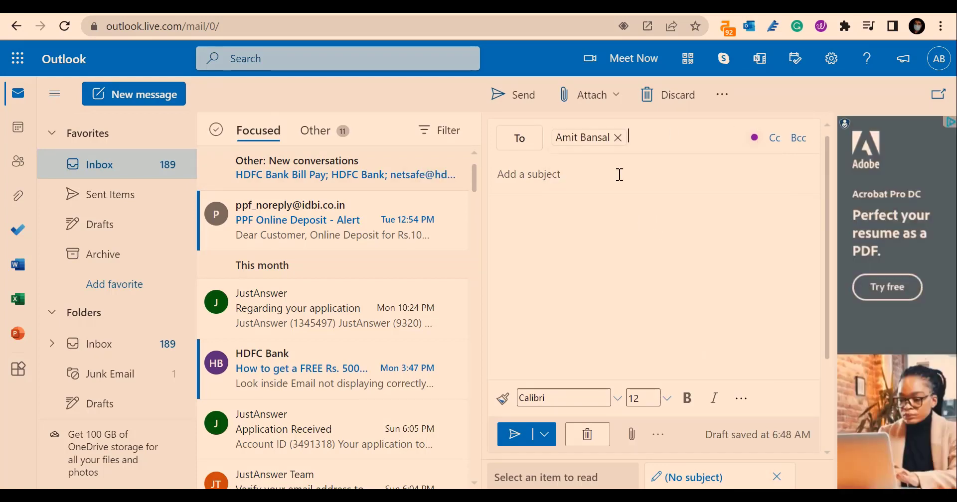
pyautogui.click(619, 175)
pyautogui.write('Hello')
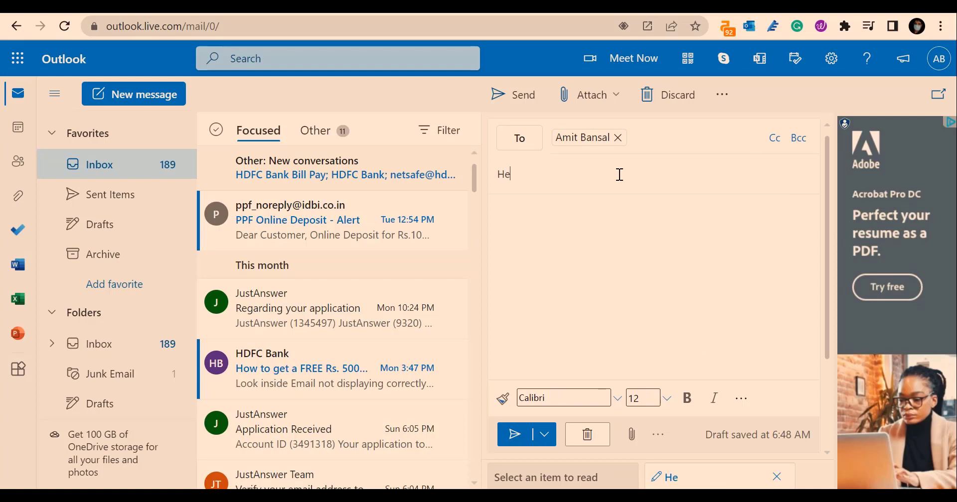
# Write "Hello" as the message body, correcting the spelling
pyautogui.click(646, 233)
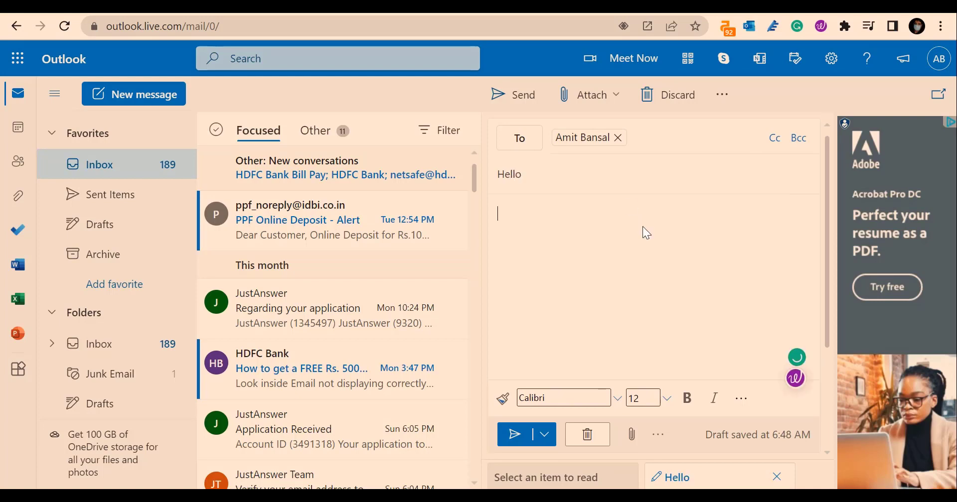
pyautogui.write('Hrllo')
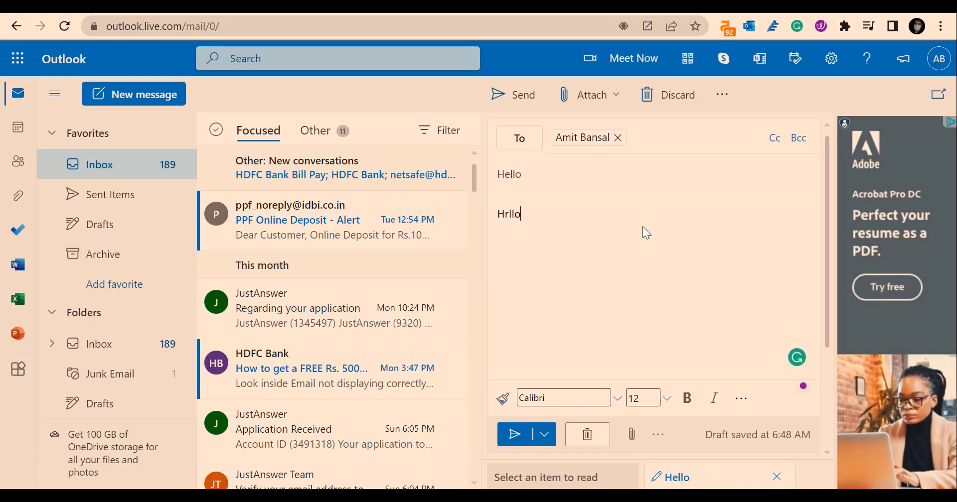
pyautogui.press('BackSpace')
pyautogui.press('BackSpace')
pyautogui.press('BackSpace')
pyautogui.press('BackSpace')
pyautogui.write('ello')
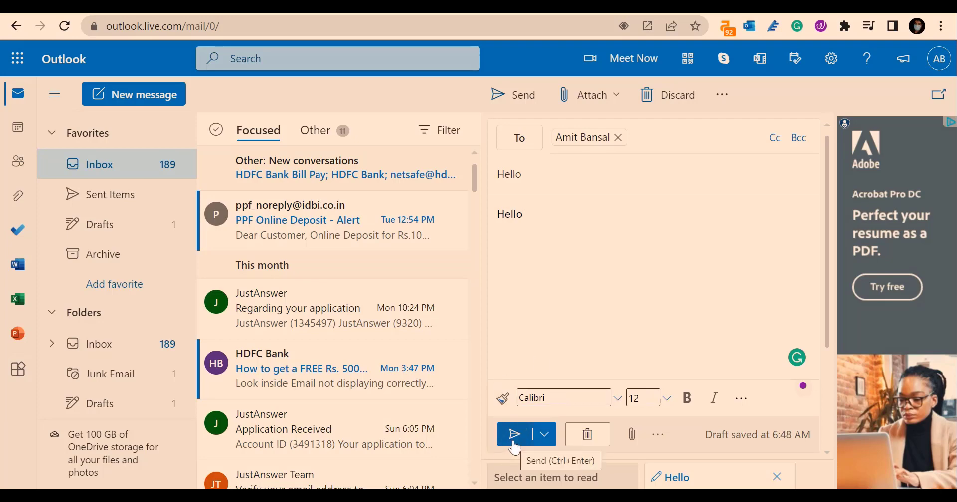
# Send the Hello message and undo the sending while it is still pending
pyautogui.click(514, 435)
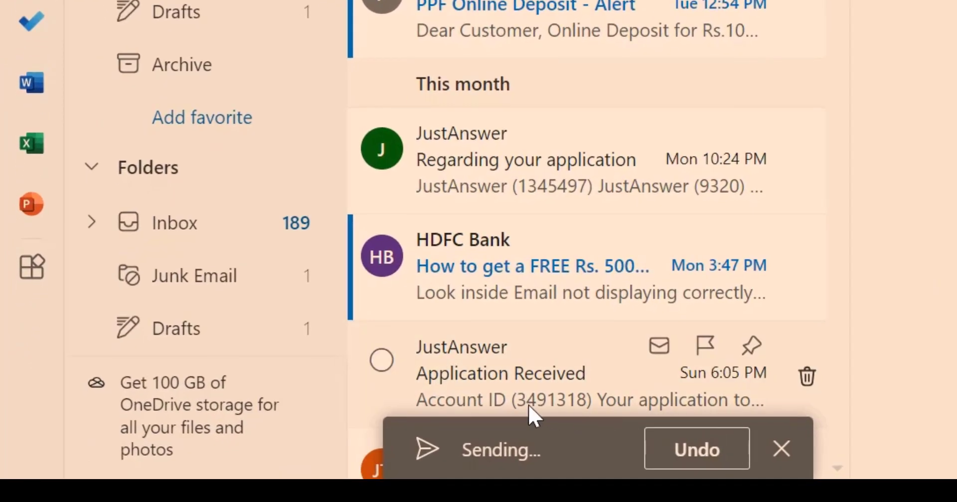
pyautogui.click(716, 464)
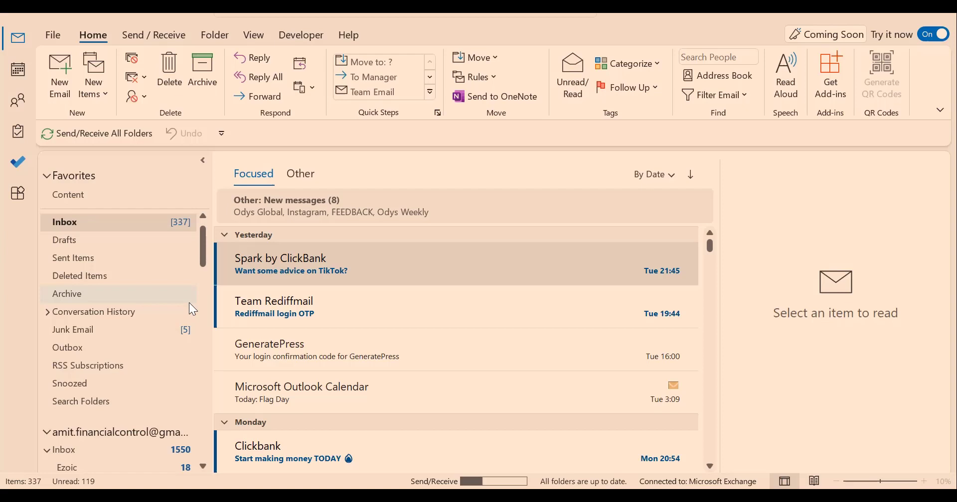
# Switch to desktop Outlook and add the Ezoic subfolder of the second account's Inbox to Favorites
pyautogui.scroll(-3, 172, 273)
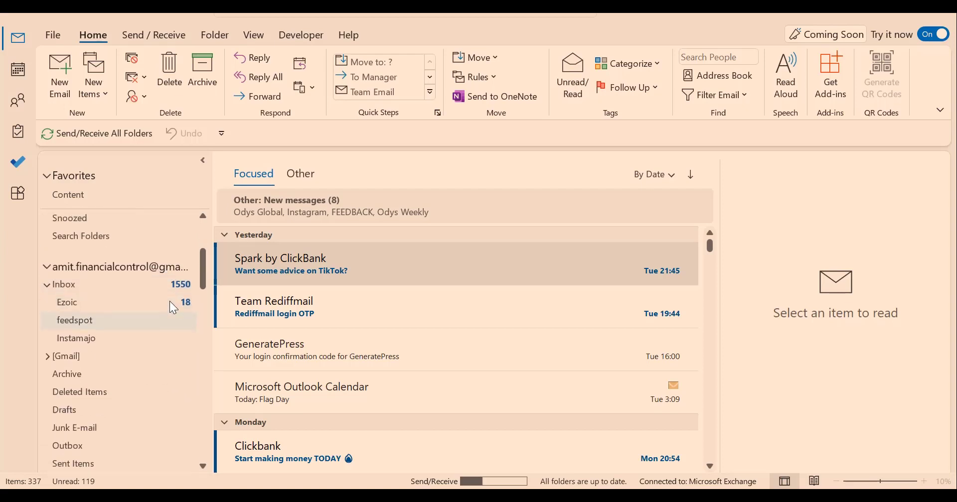
pyautogui.scroll(4, 169, 300)
pyautogui.scroll(-2, 166, 305)
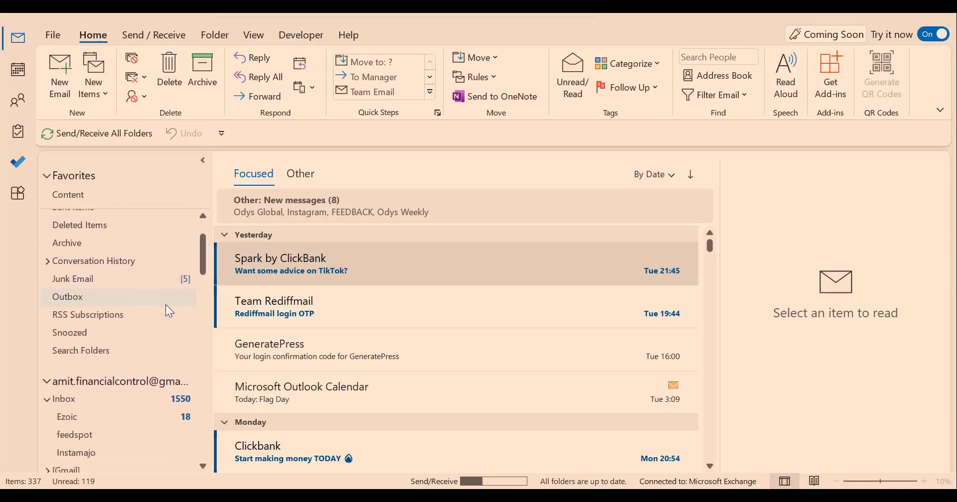
pyautogui.scroll(-2, 169, 311)
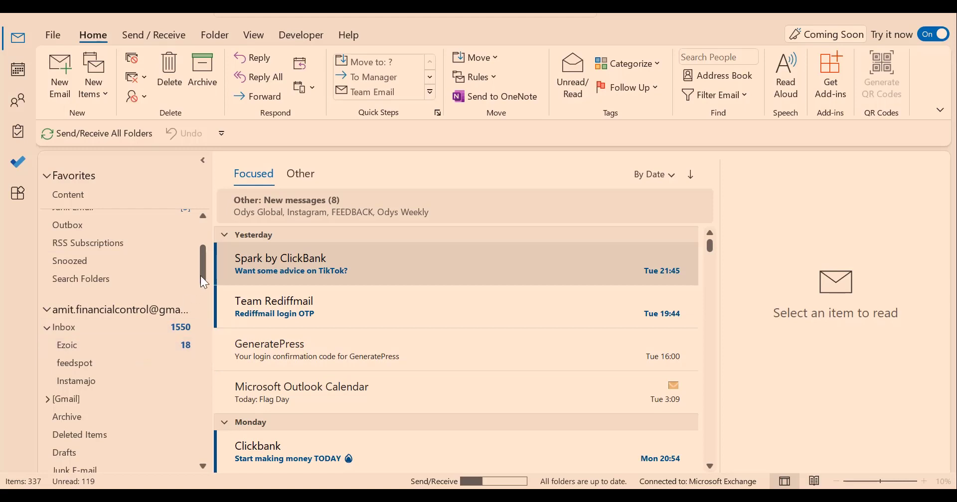
pyautogui.scroll(-3, 201, 276)
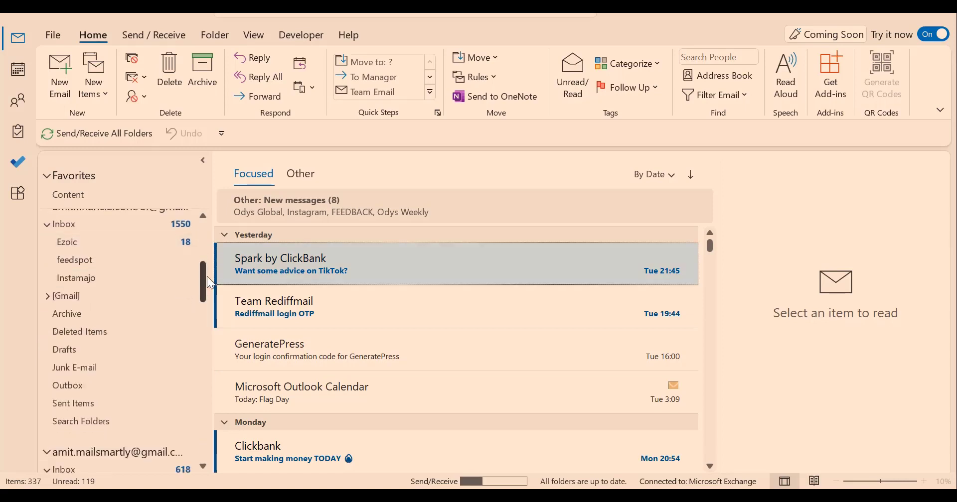
pyautogui.scroll(3, 205, 271)
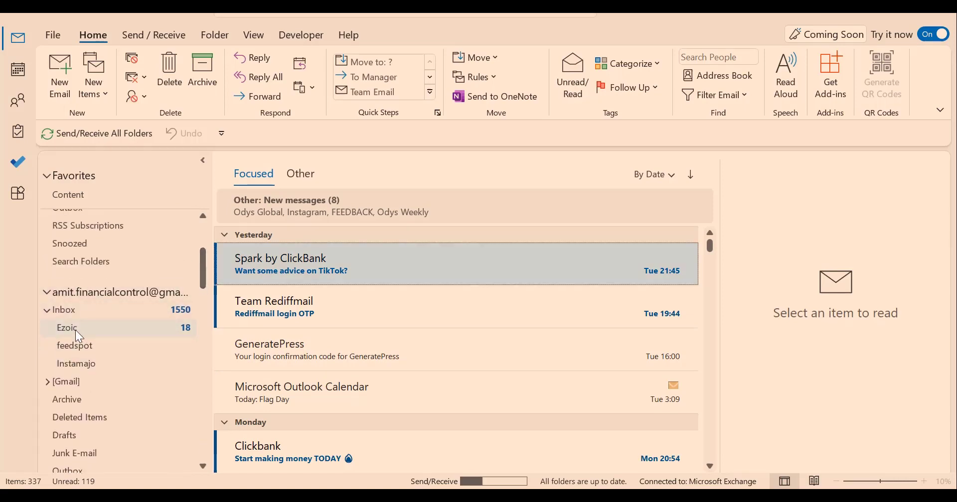
pyautogui.click(76, 330)
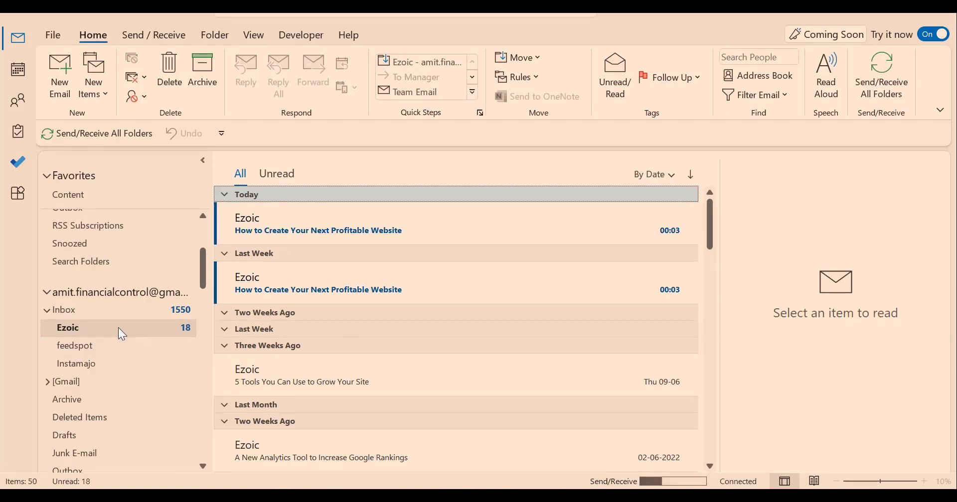
pyautogui.click(80, 330)
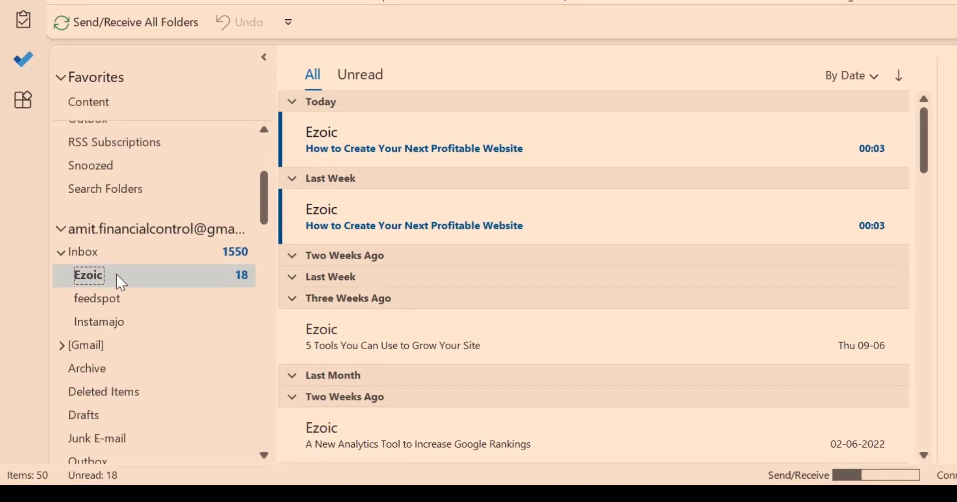
pyautogui.rightClick(121, 283)
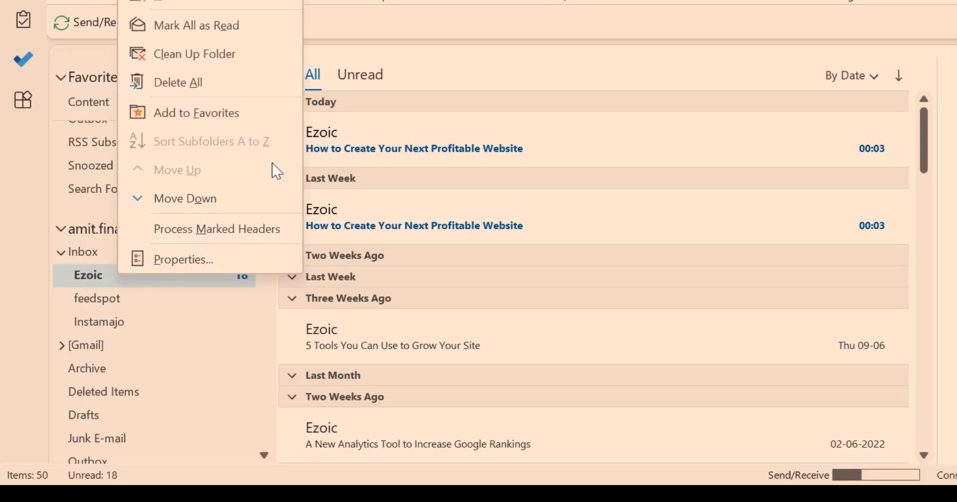
pyautogui.click(247, 119)
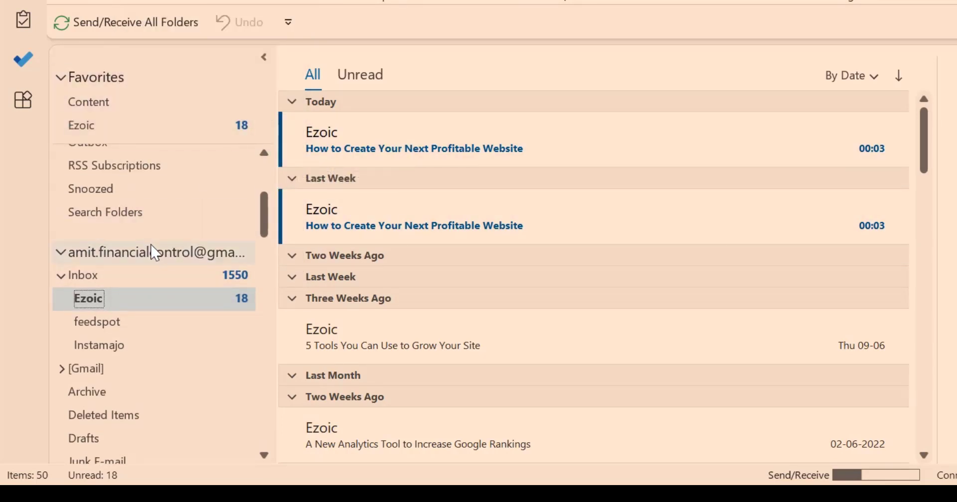
# Compare the Favorites list with the full folder list and open the Ezoic folder from Favorites
pyautogui.scroll(3, 149, 252)
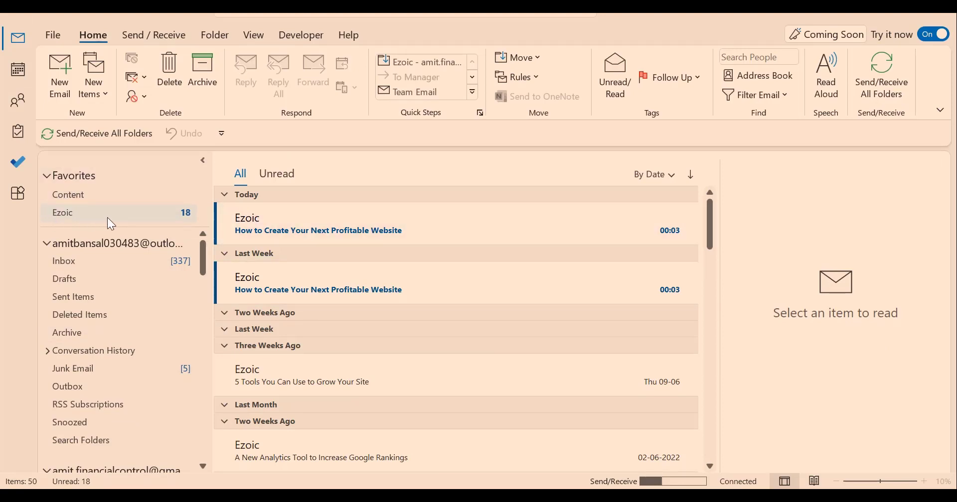
pyautogui.scroll(-8, 119, 306)
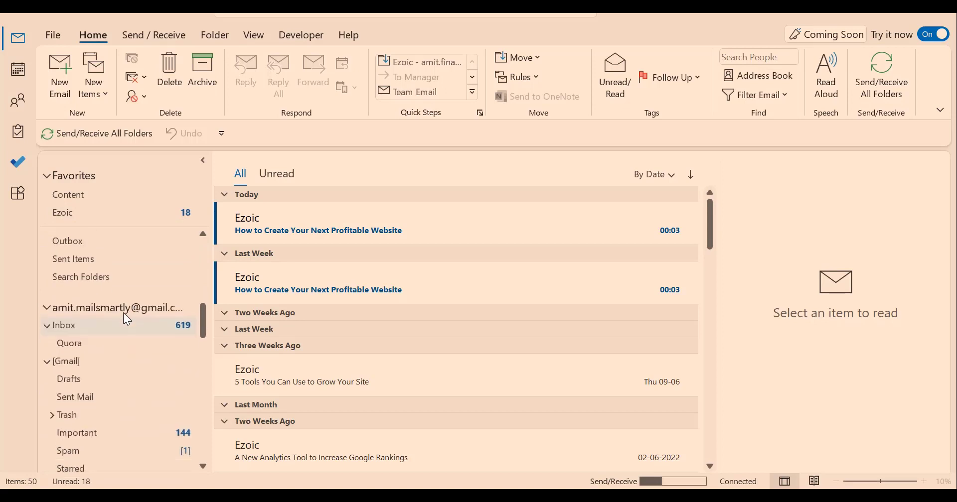
pyautogui.scroll(8, 123, 313)
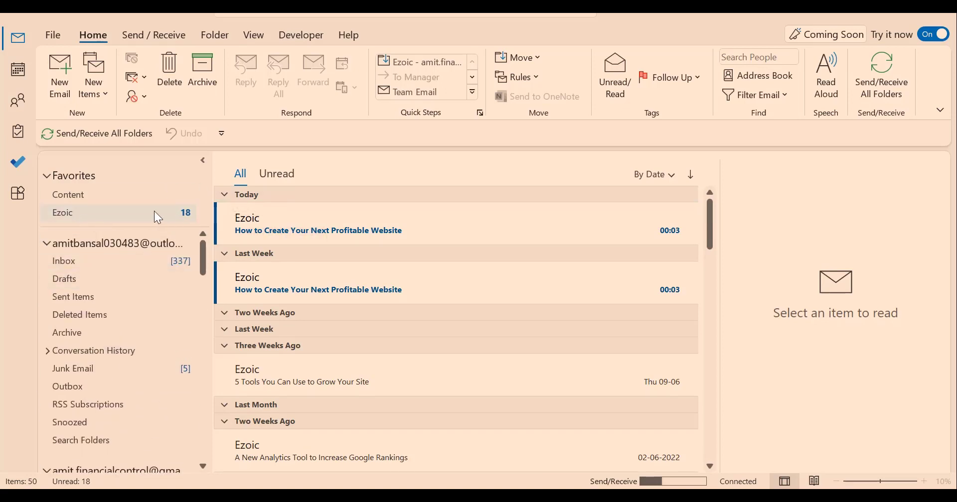
pyautogui.click(71, 214)
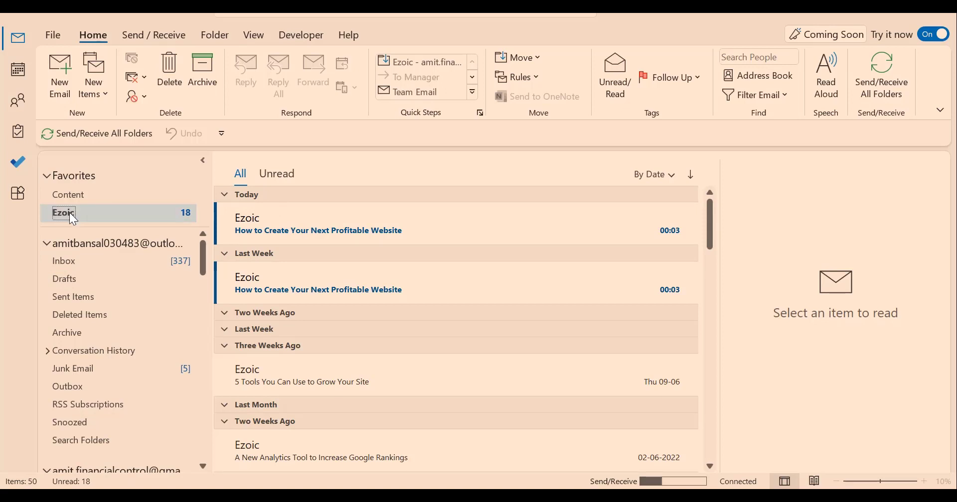
# Remove the Ezoic folder from Favorites and check its original place in the account's folder list
pyautogui.rightClick(98, 217)
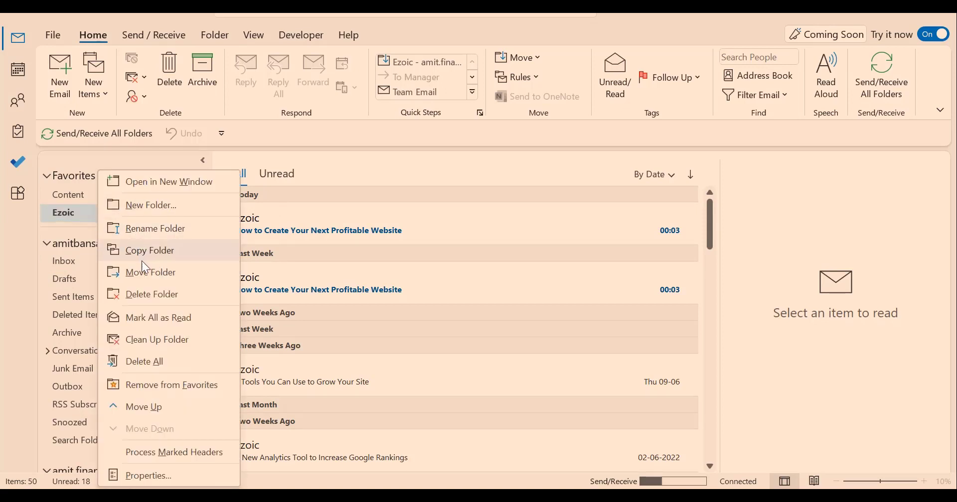
pyautogui.click(192, 383)
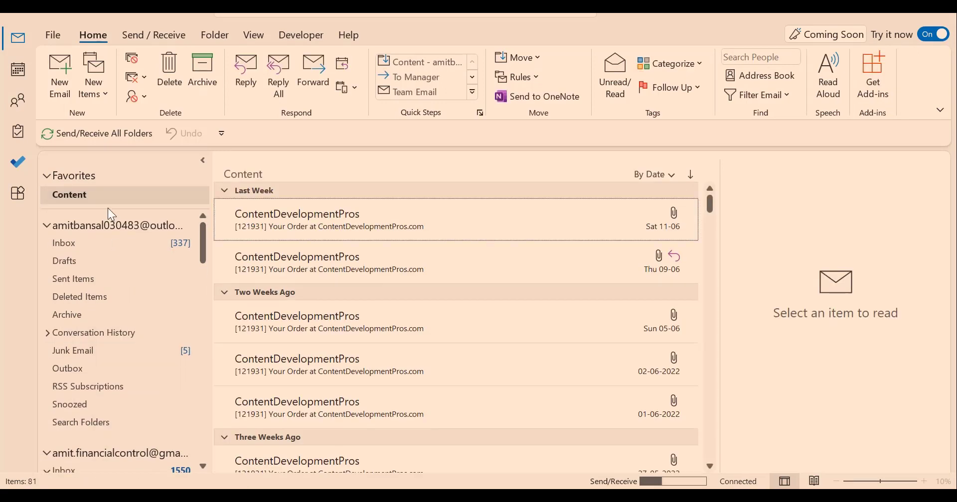
pyautogui.scroll(-4, 104, 348)
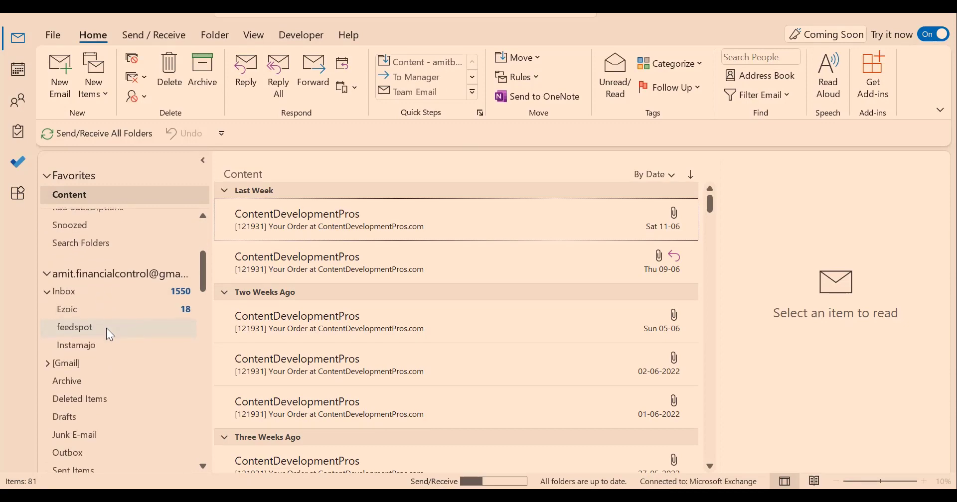